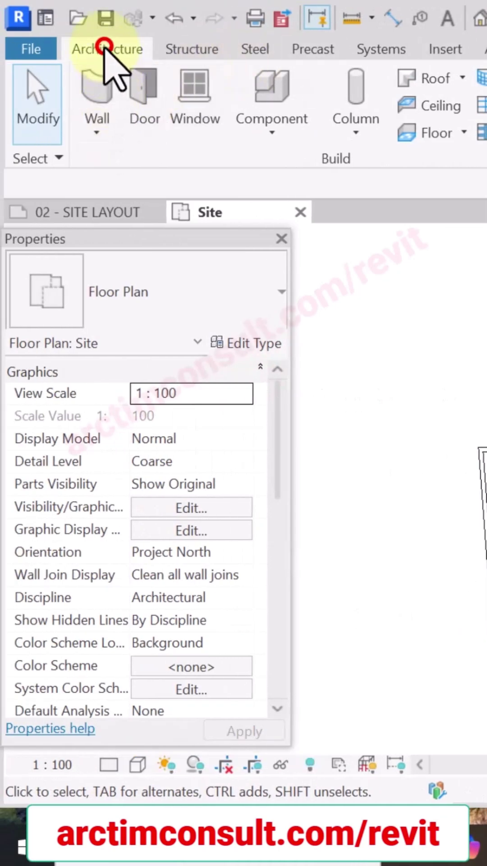
# Step: Launch Place a Component from the Architecture tab's Component menu, with the 4WD Landcruiser family ready
pyautogui.click(106, 47)
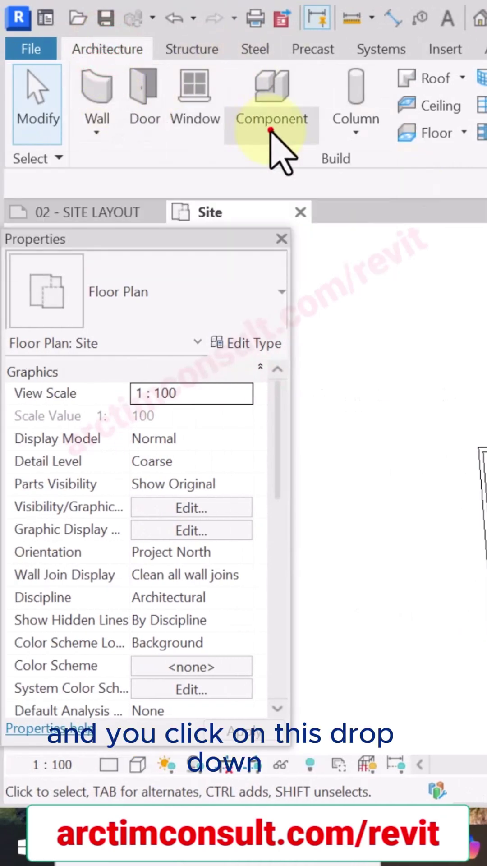
pyautogui.click(271, 133)
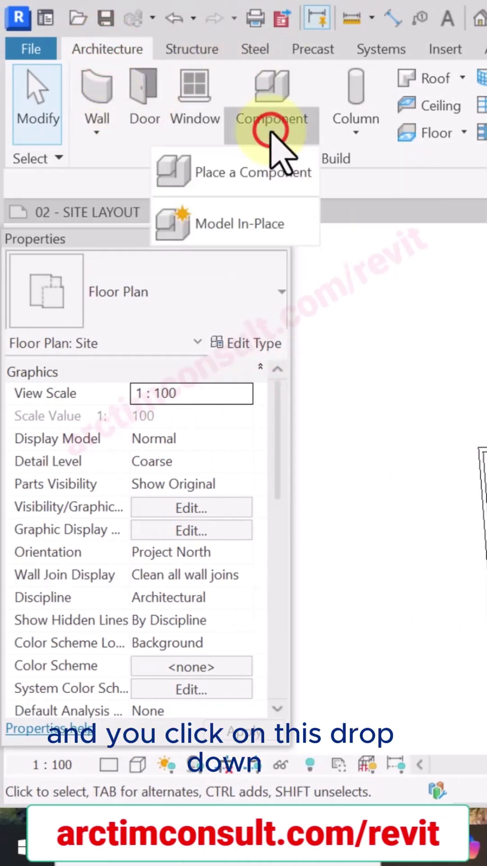
pyautogui.click(239, 173)
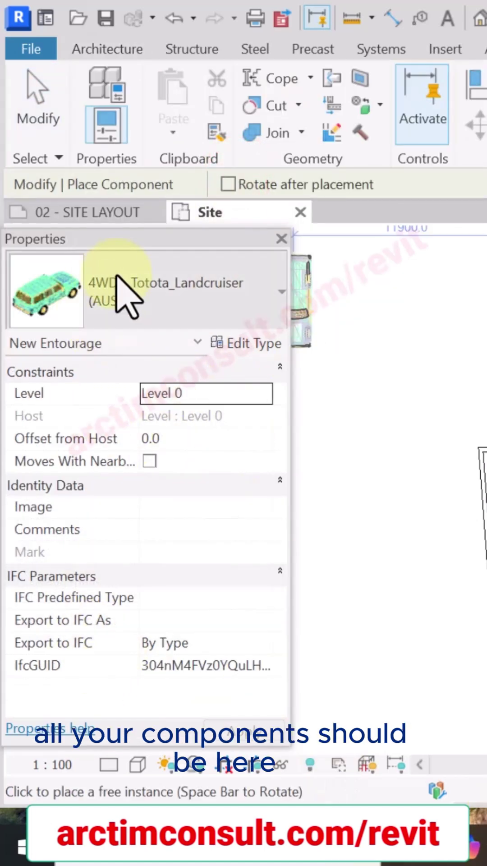
pyautogui.click(187, 290)
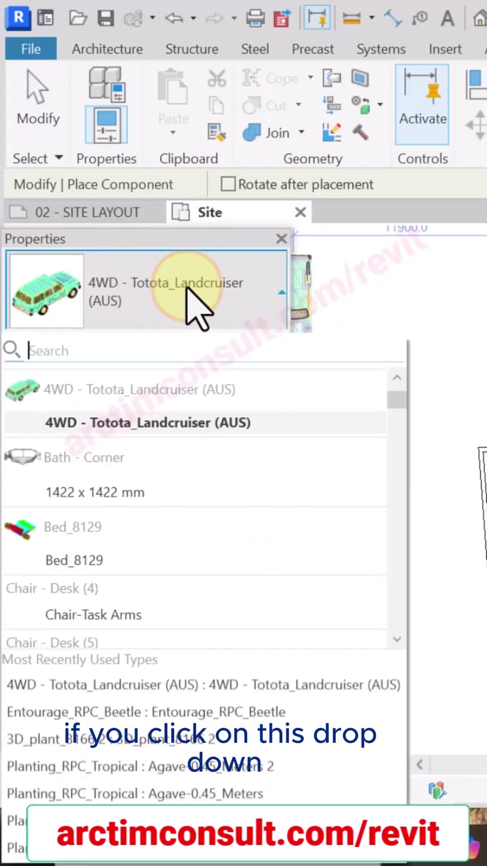
pyautogui.moveTo(396, 397)
pyautogui.mouseDown()
pyautogui.moveTo(404, 623)
pyautogui.moveTo(391, 645)
pyautogui.moveTo(392, 496)
pyautogui.moveTo(401, 381)
pyautogui.mouseUp()
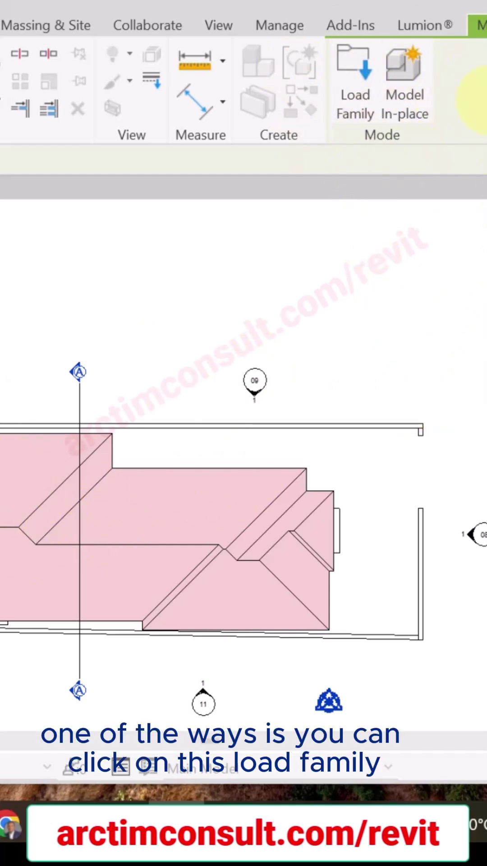
# Step: Open Load Family and browse the Look in list to the RVT 2024 folder
pyautogui.click(349, 81)
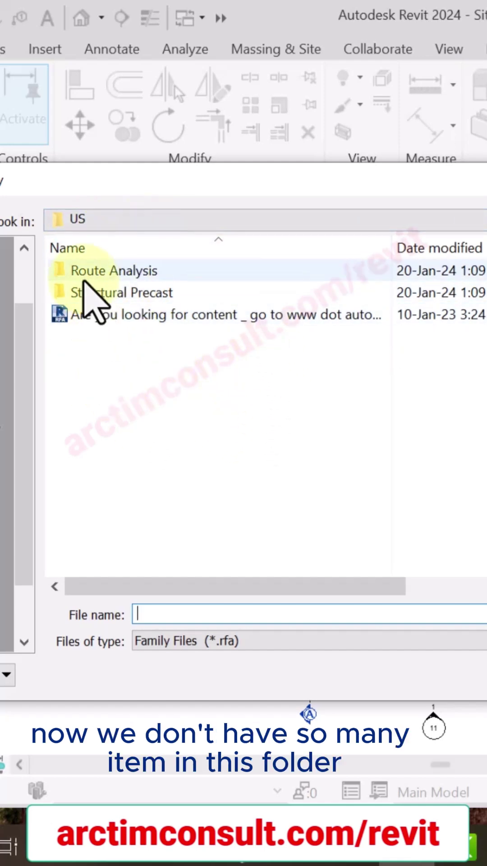
pyautogui.click(270, 220)
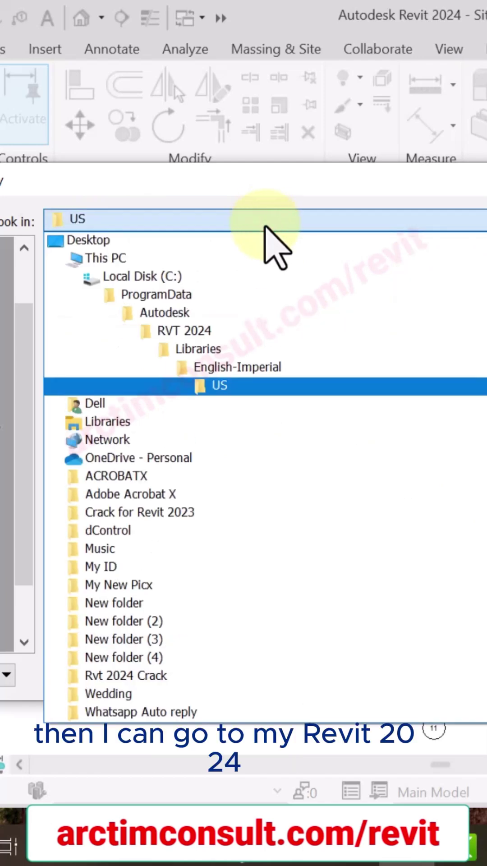
pyautogui.click(186, 330)
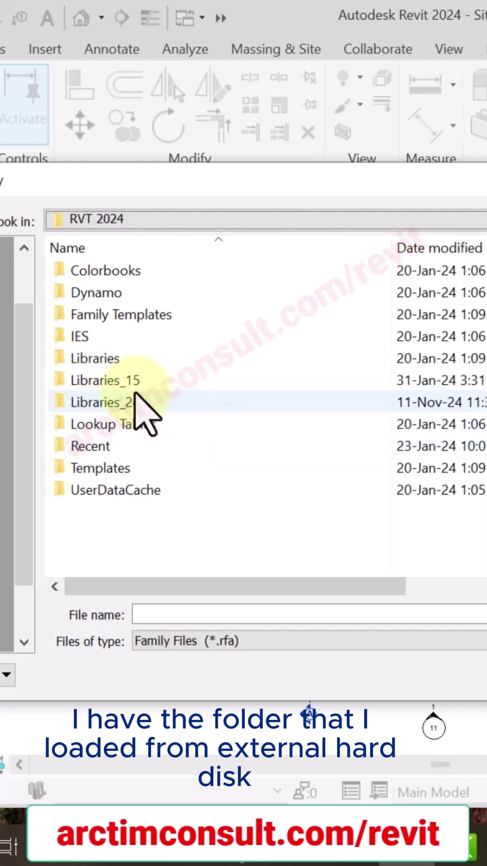
# Step: Browse to Libraries_24 > US Imperial > Entourage and load the Van family
pyautogui.doubleClick(96, 398)
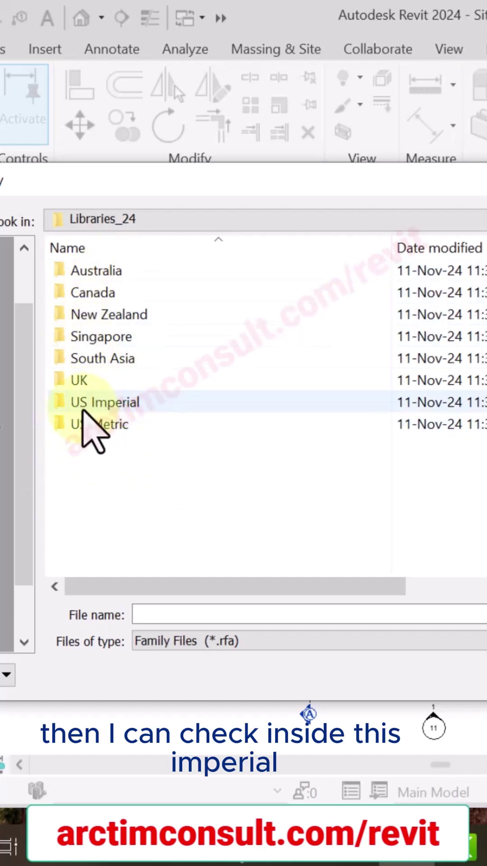
pyautogui.moveTo(98, 400)
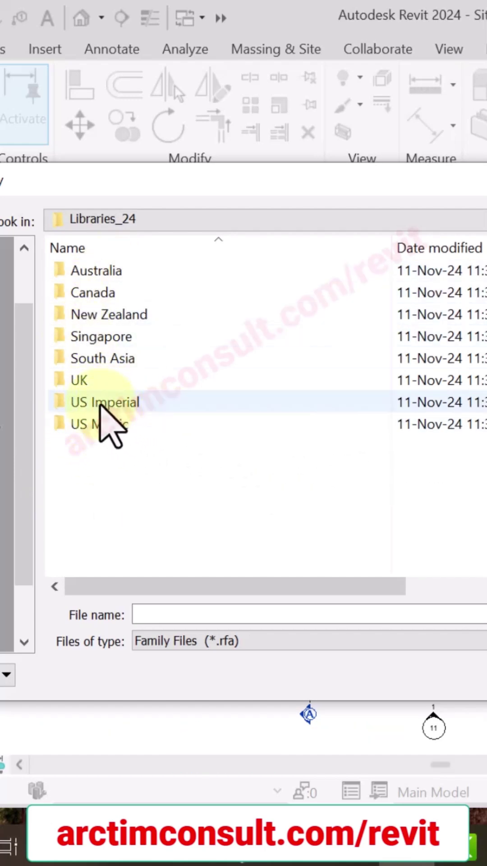
pyautogui.click(99, 401)
pyautogui.doubleClick(99, 402)
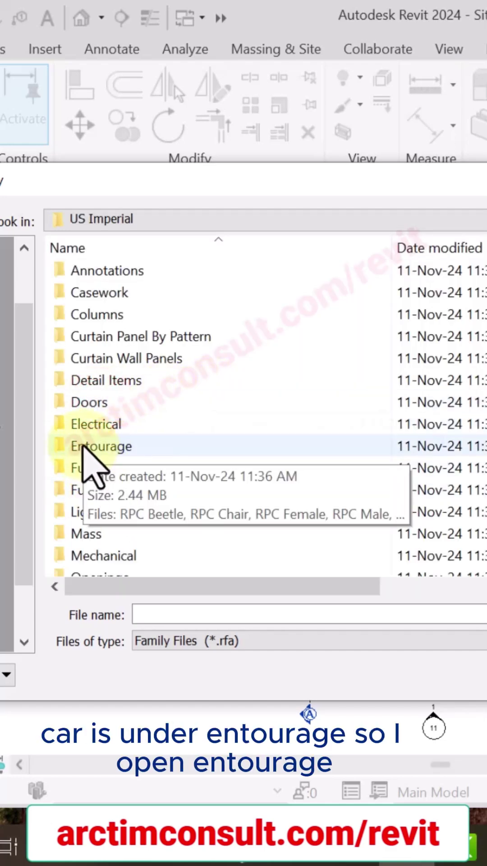
pyautogui.doubleClick(83, 446)
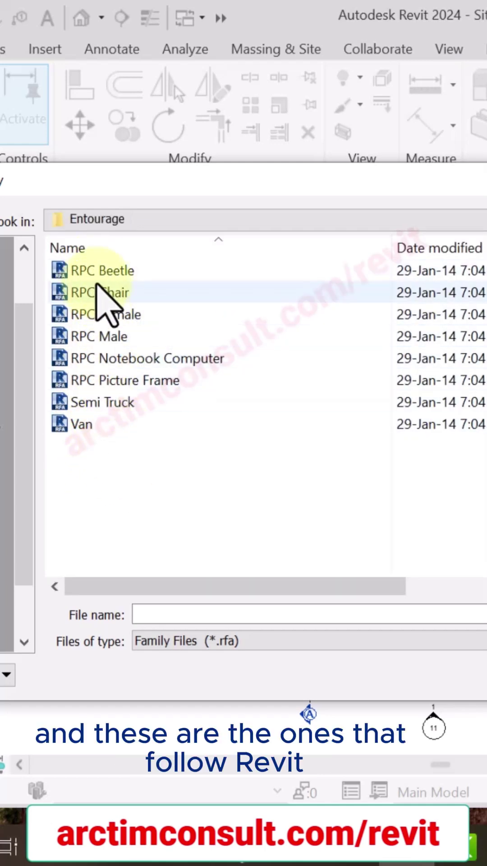
pyautogui.click(93, 271)
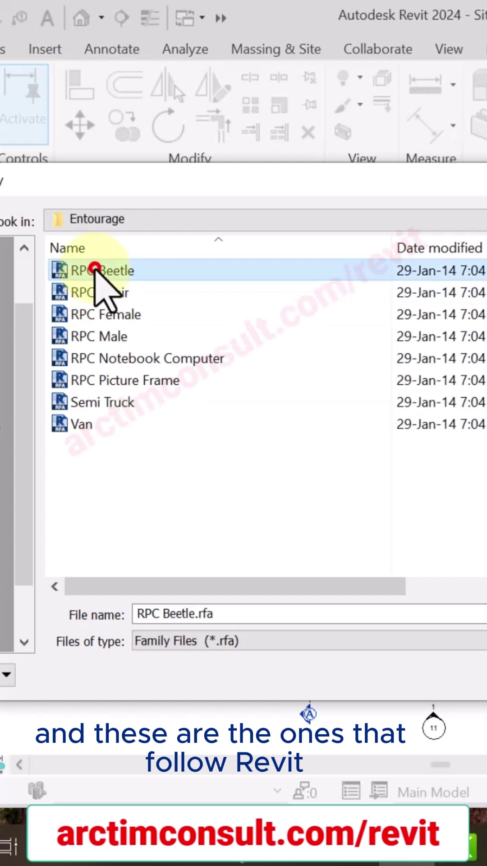
pyautogui.click(76, 425)
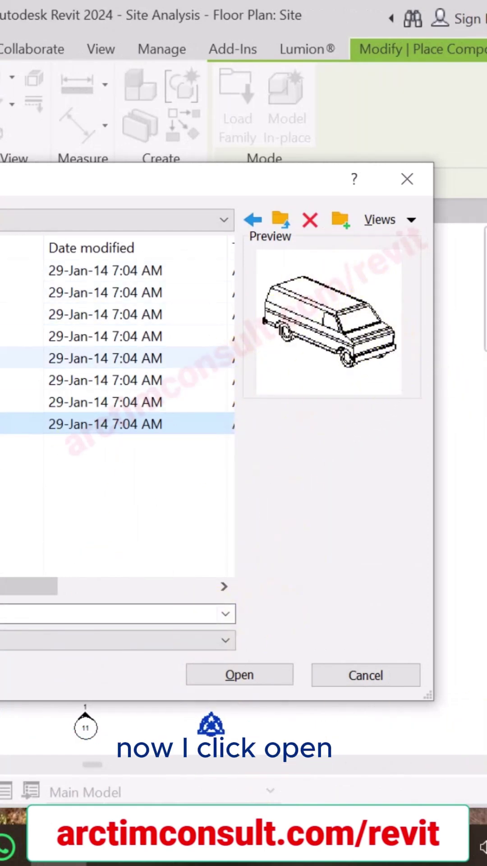
pyautogui.click(236, 674)
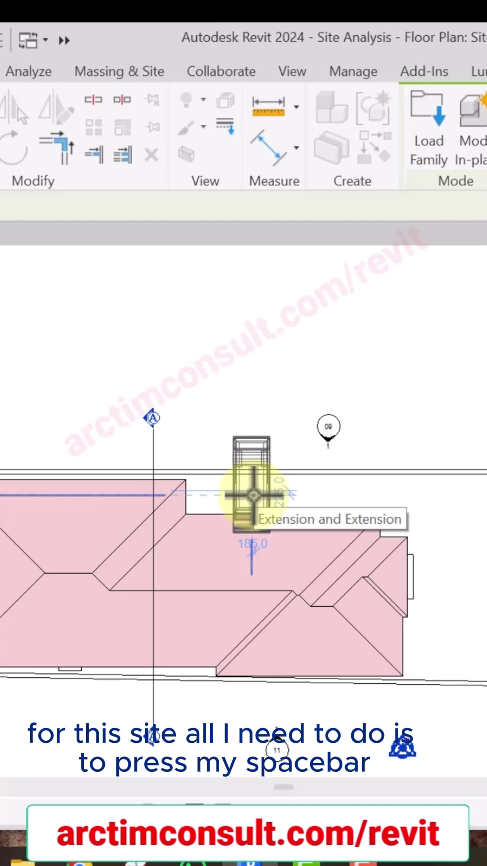
# Step: Place two rotated vans along the house's top edge and one vertical van on its right side
pyautogui.press('space')
pyautogui.press('space')
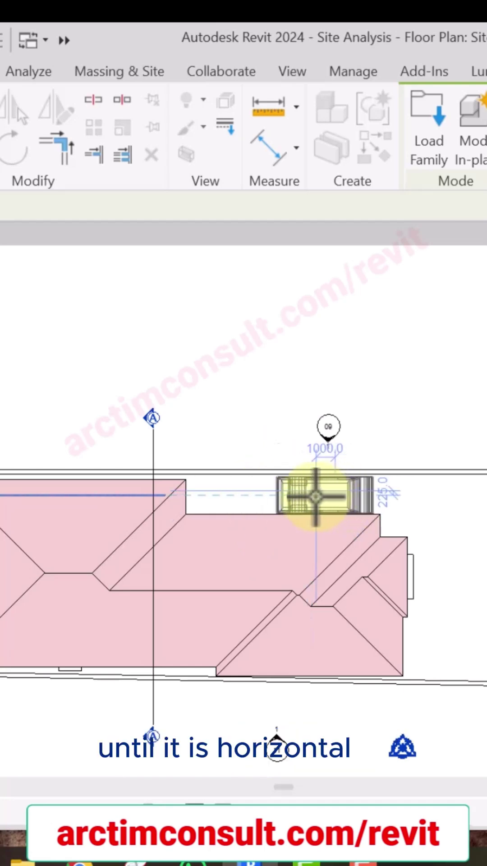
pyautogui.click(255, 496)
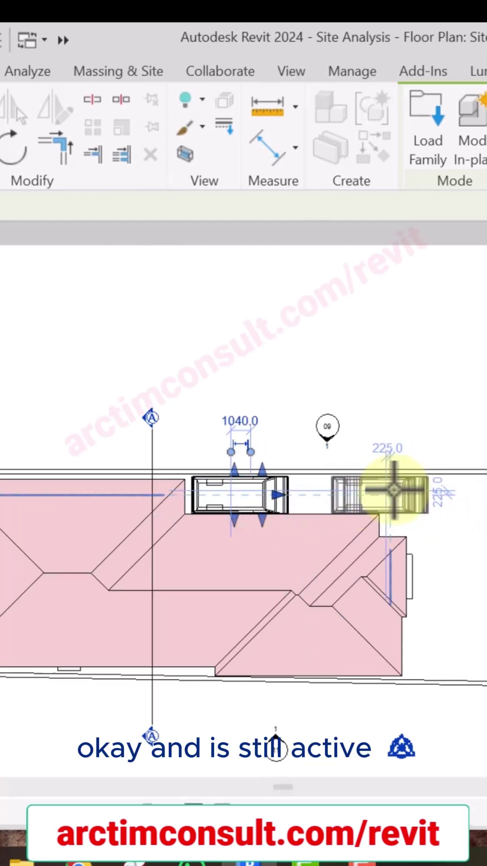
pyautogui.click(324, 476)
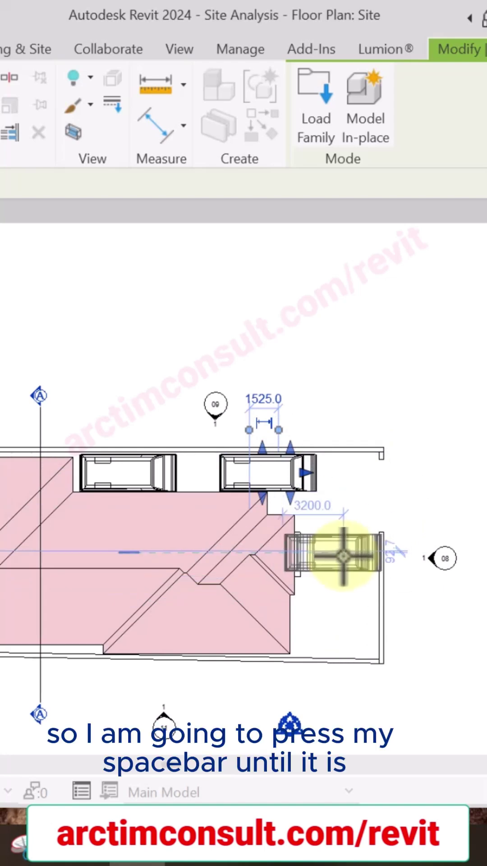
pyautogui.press('space')
pyautogui.scroll(2, 343, 556)
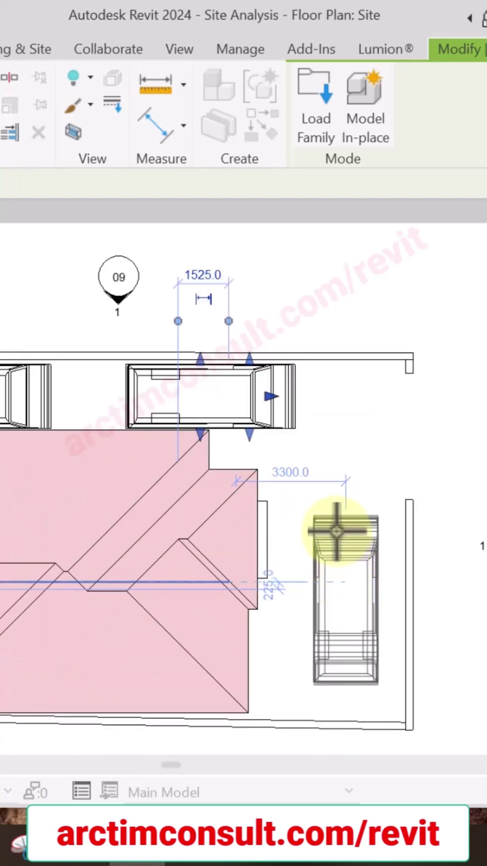
pyautogui.scroll(1, 337, 519)
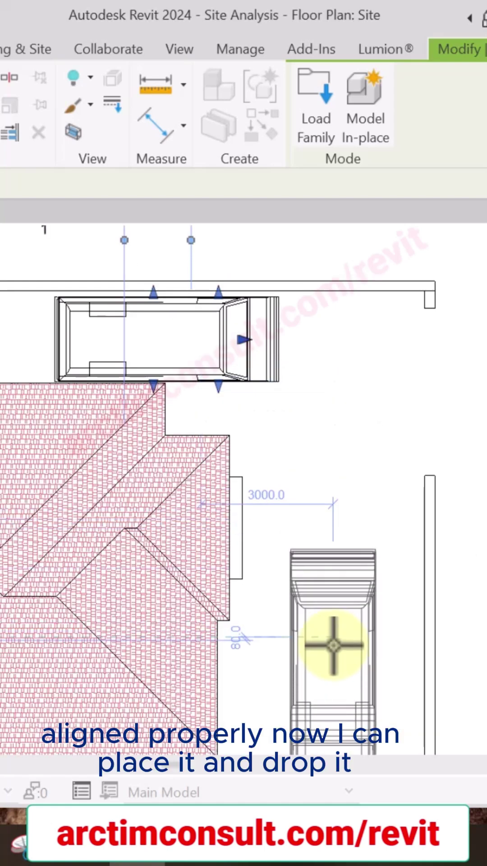
pyautogui.click(336, 619)
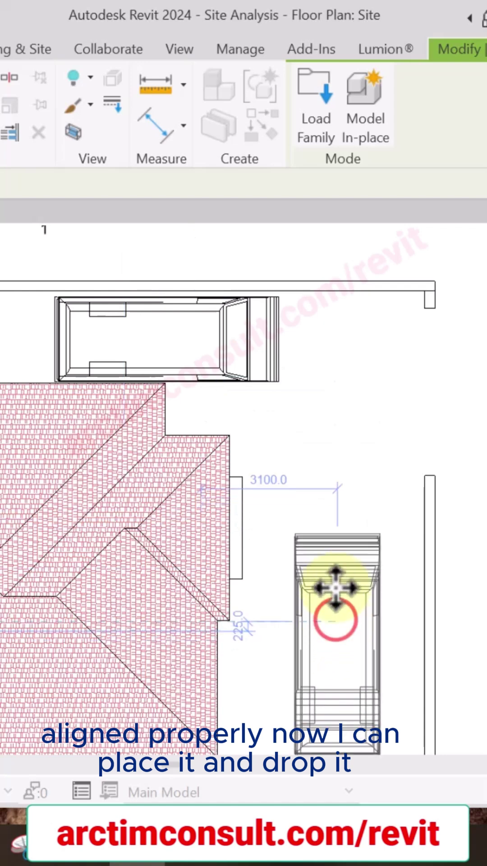
# Step: End component placement with Modify and switch to Project1's floor plan
pyautogui.scroll(-4, 336, 561)
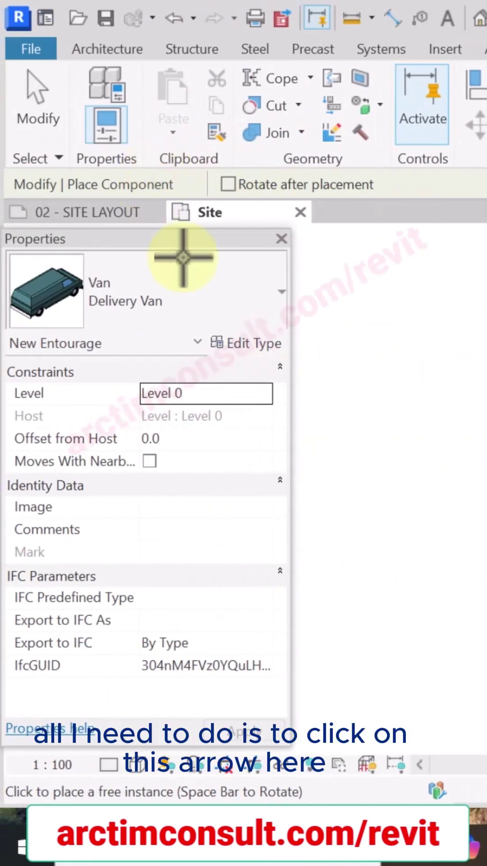
pyautogui.click(43, 101)
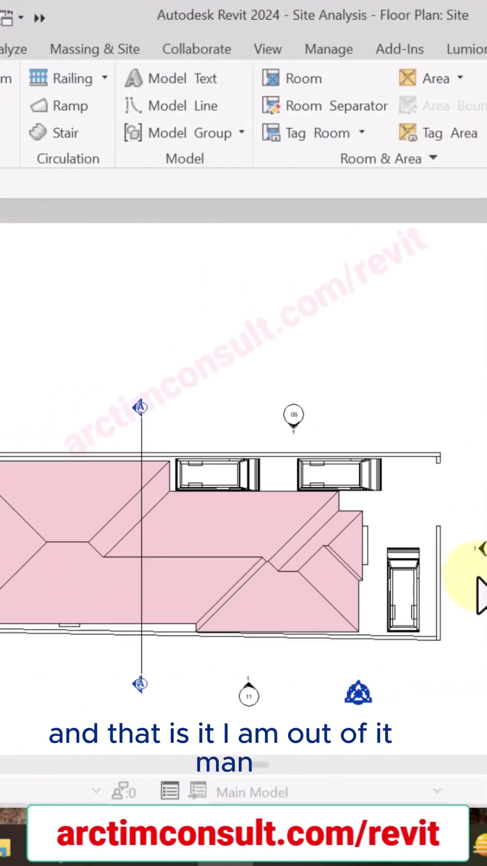
pyautogui.scroll(1, 479, 576)
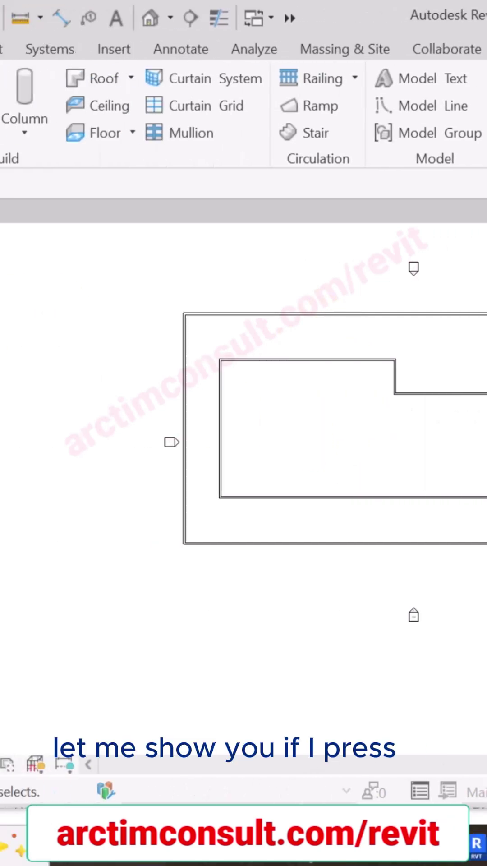
pyautogui.click(271, 128)
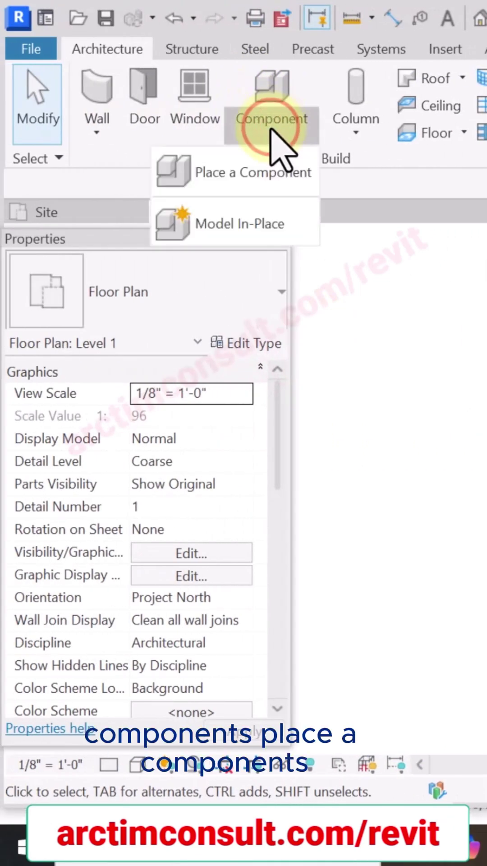
pyautogui.click(247, 169)
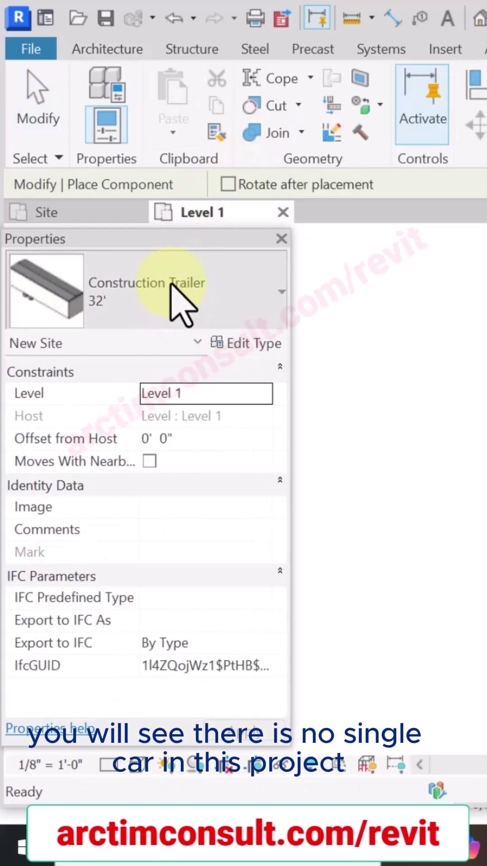
pyautogui.click(172, 285)
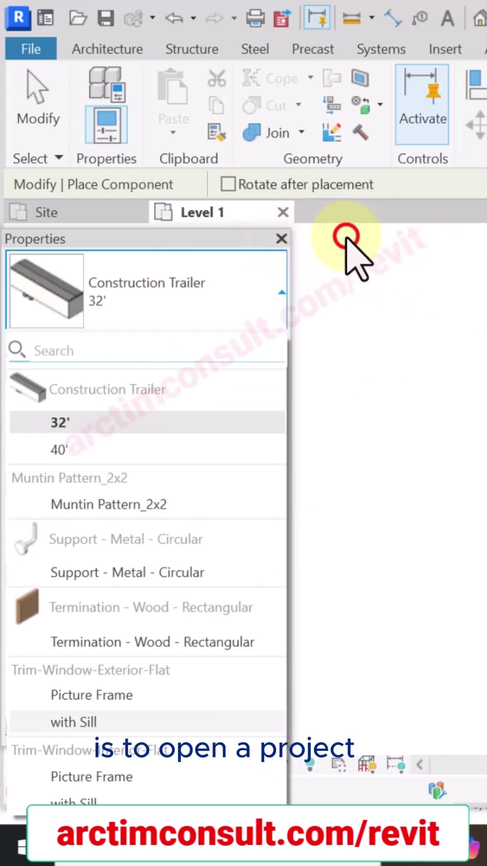
pyautogui.click(346, 237)
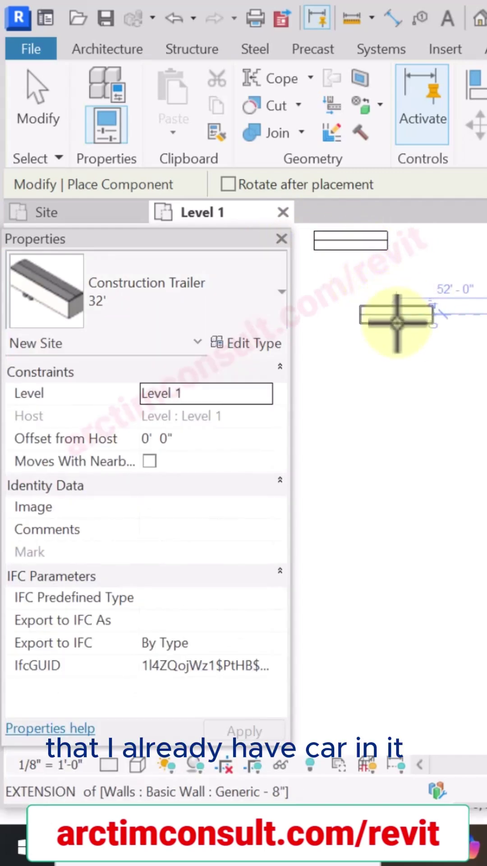
pyautogui.press('Escape')
pyautogui.press('Escape')
pyautogui.click(338, 245)
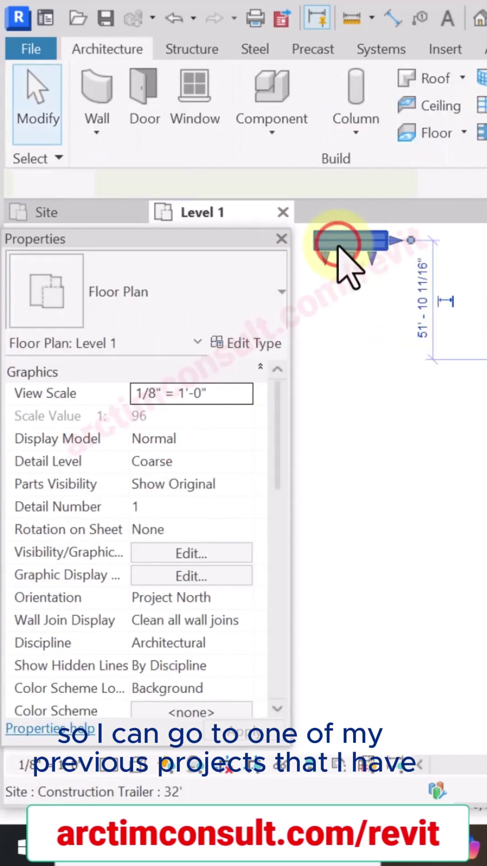
pyautogui.press('Delete')
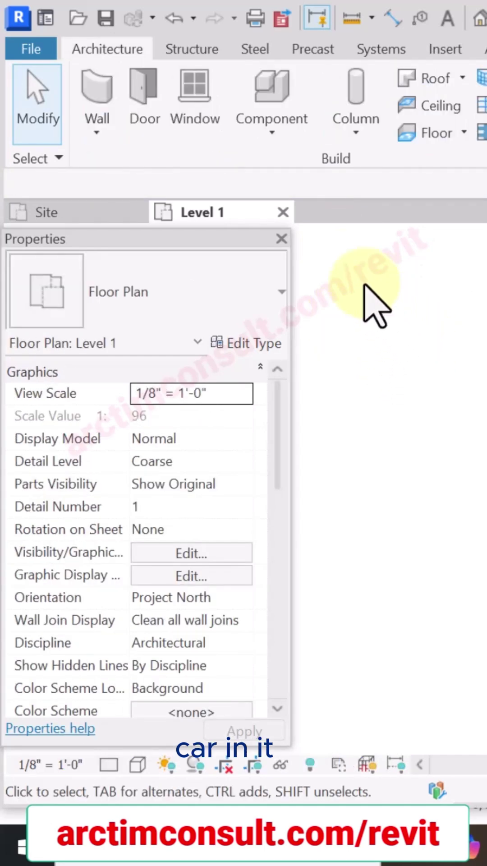
# Step: Switch to the Site Analysis plan and pick the 4WD - Totota_Landcruiser (AUS) type
pyautogui.click(61, 212)
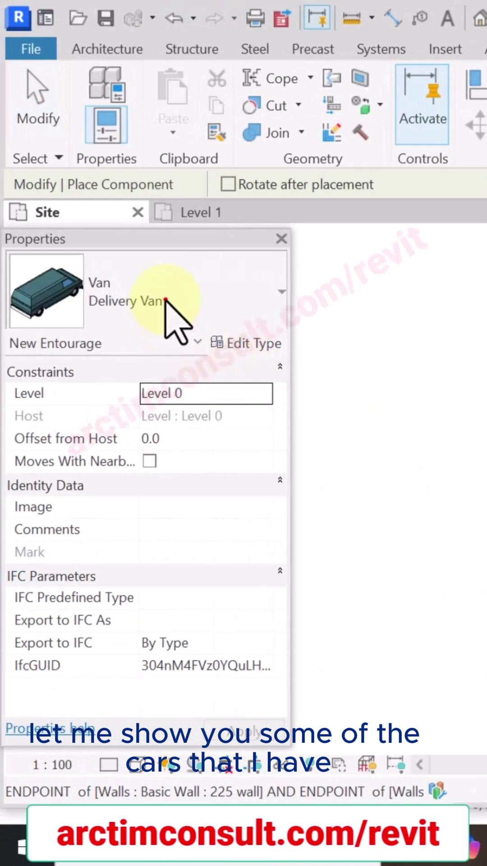
pyautogui.click(165, 301)
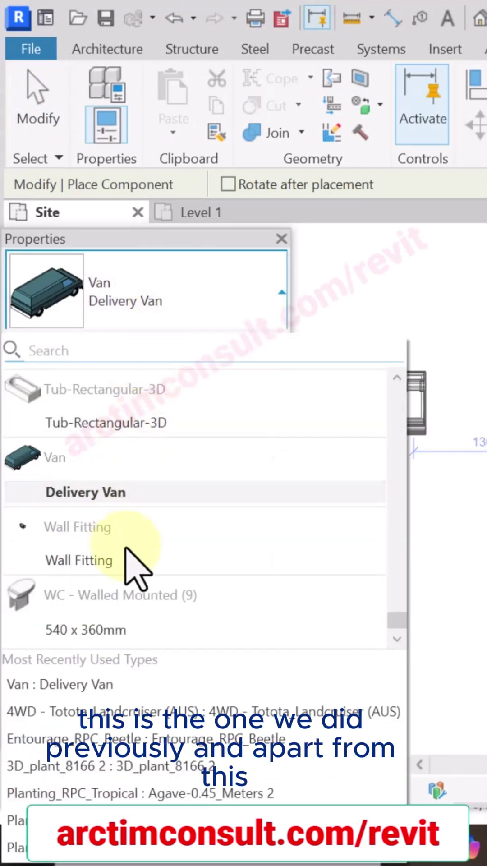
pyautogui.moveTo(397, 624); pyautogui.dragTo(397, 401)
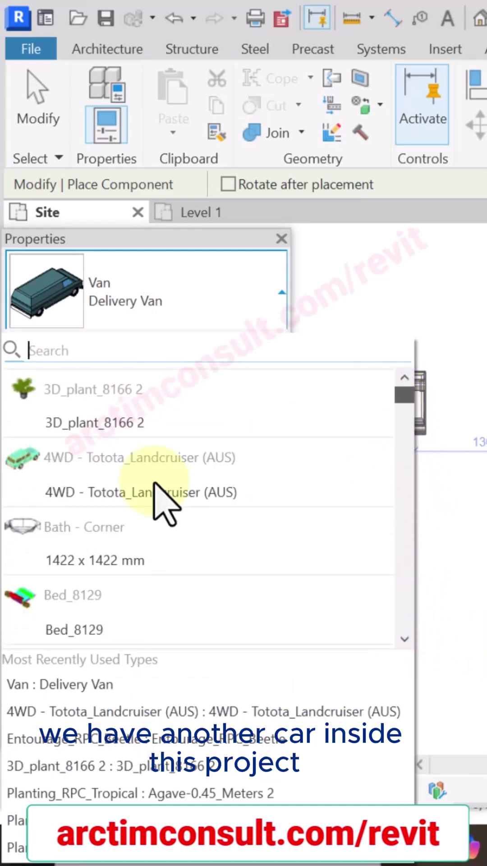
pyautogui.click(86, 492)
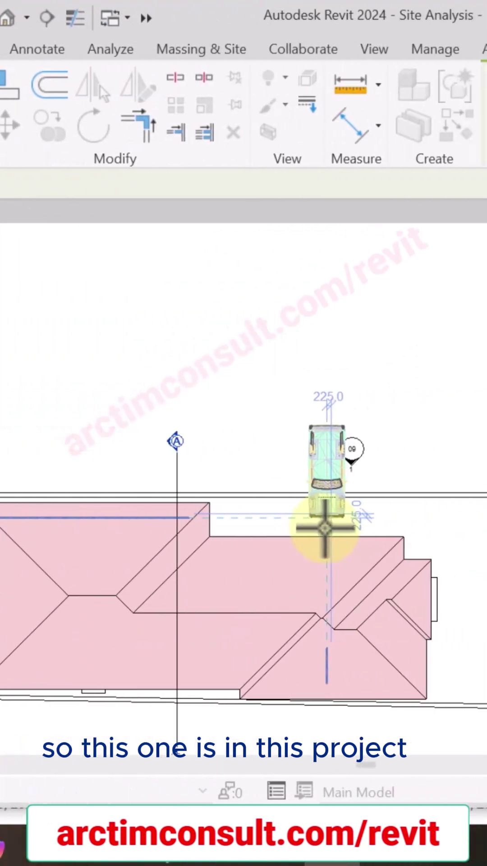
pyautogui.scroll(5, 325, 527)
pyautogui.scroll(-5, 341, 519)
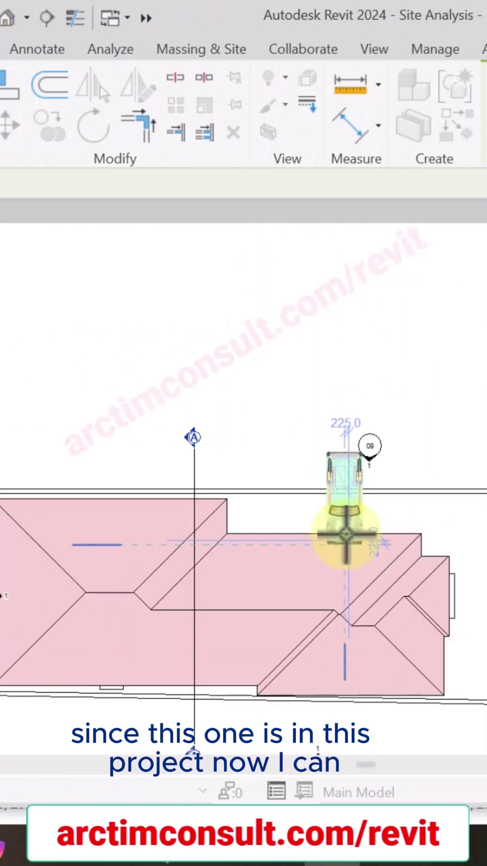
# Step: Place the Landcruiser along the house's top edge and finish placing
pyautogui.click(345, 534)
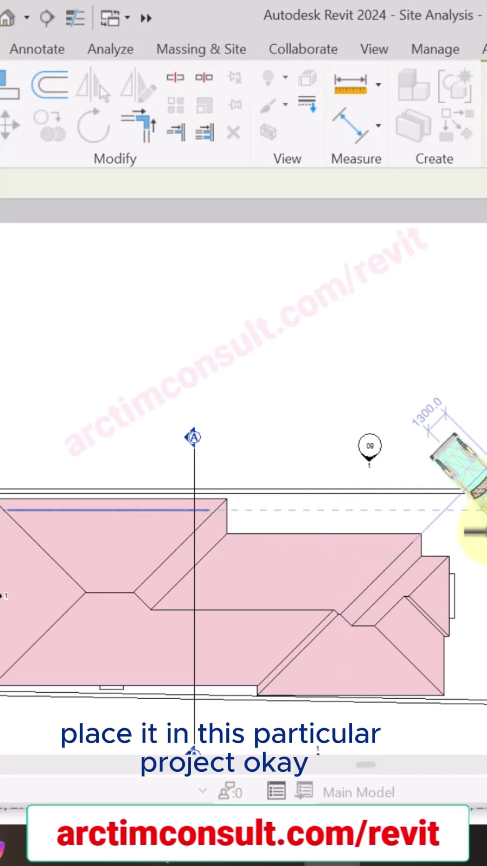
pyautogui.scroll(2, 430, 507)
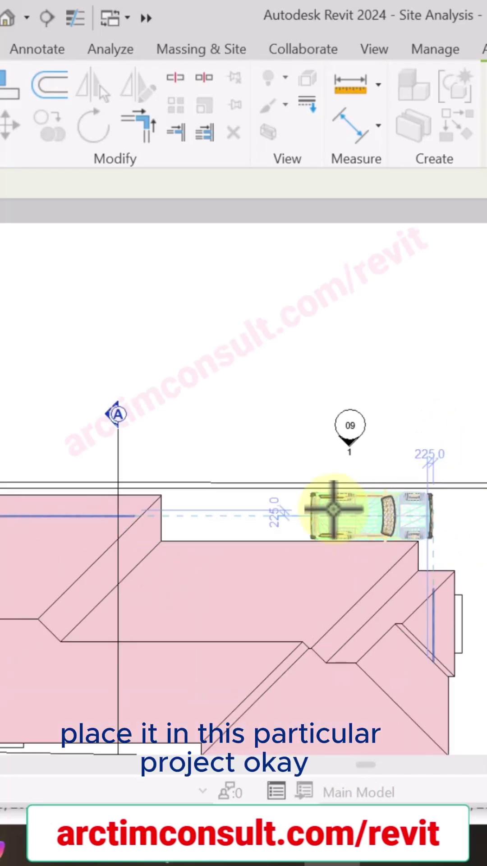
pyautogui.scroll(2, 291, 508)
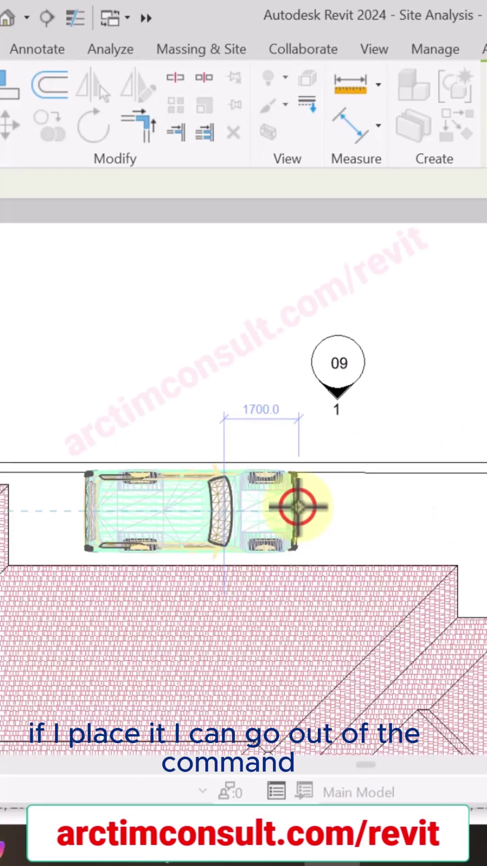
pyautogui.click(298, 505)
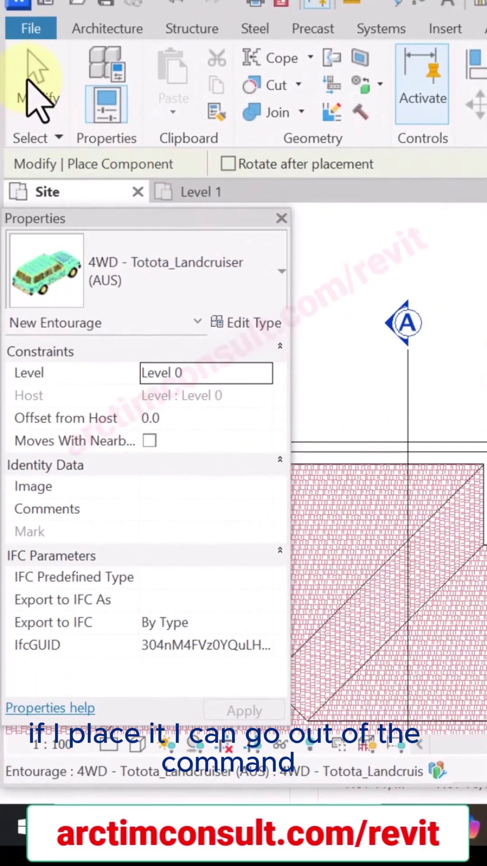
pyautogui.click(28, 80)
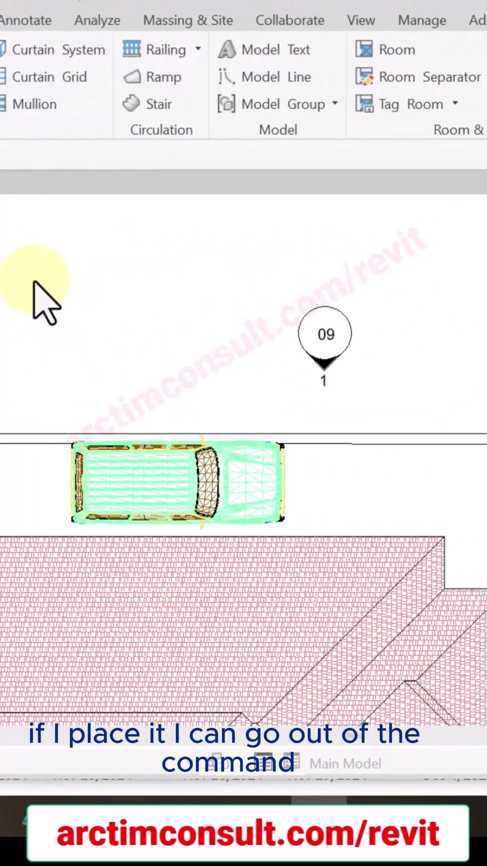
pyautogui.scroll(-2, 106, 416)
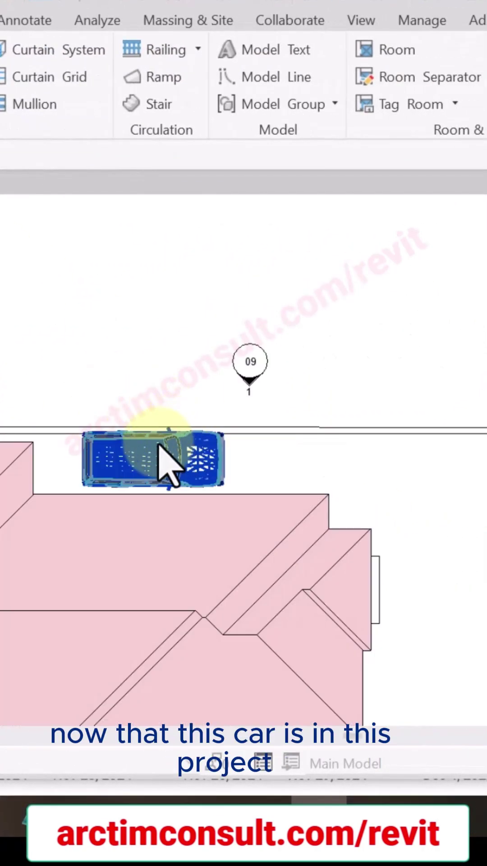
pyautogui.scroll(-3, 159, 444)
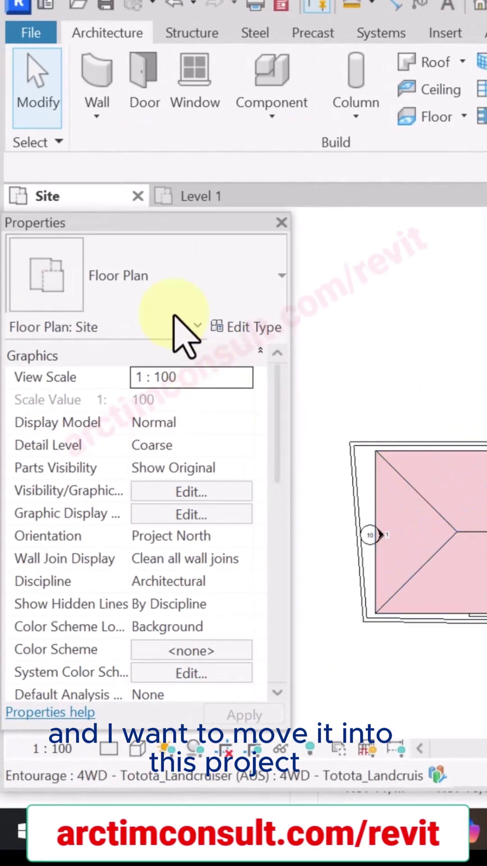
# Step: Select the placed Landcruiser in the Site Analysis plan and open it with Edit Family
pyautogui.click(193, 198)
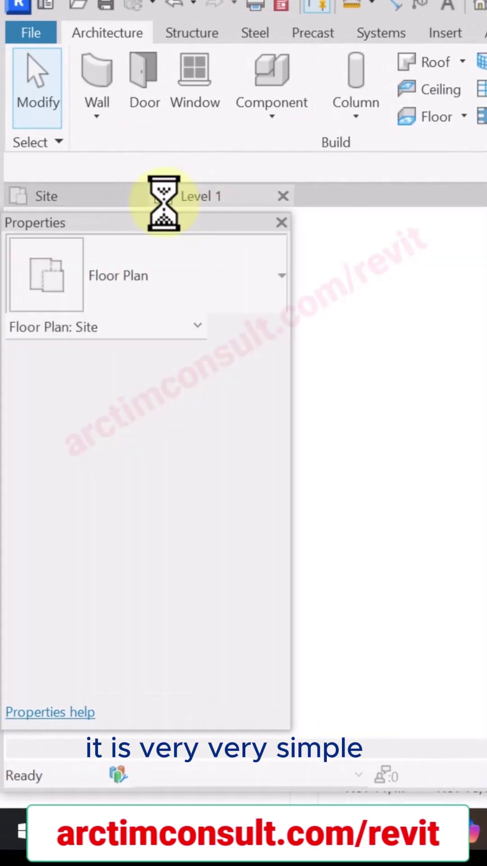
pyautogui.click(82, 196)
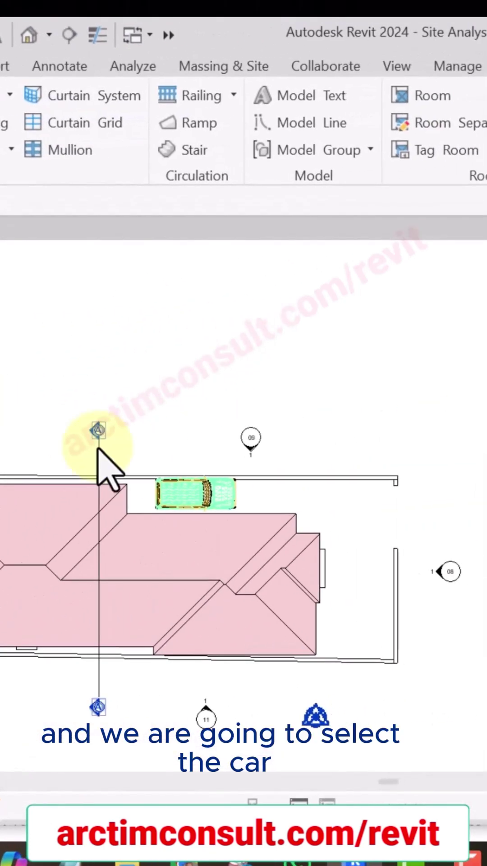
pyautogui.click(181, 487)
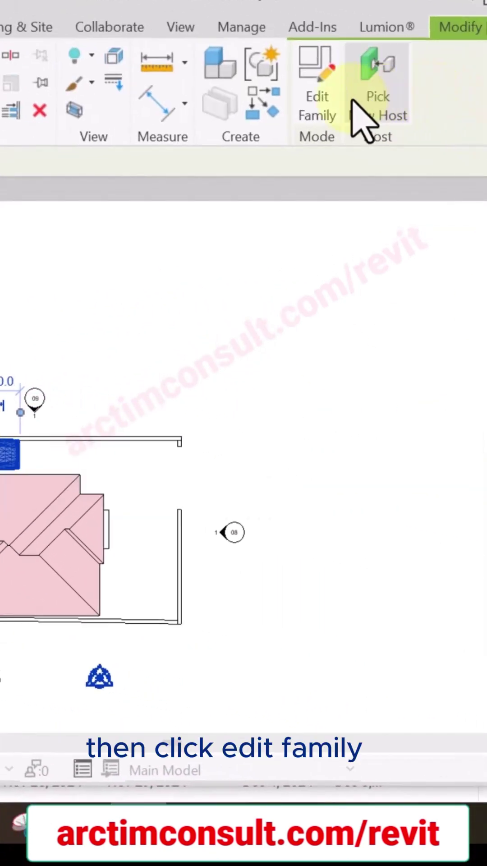
pyautogui.click(318, 104)
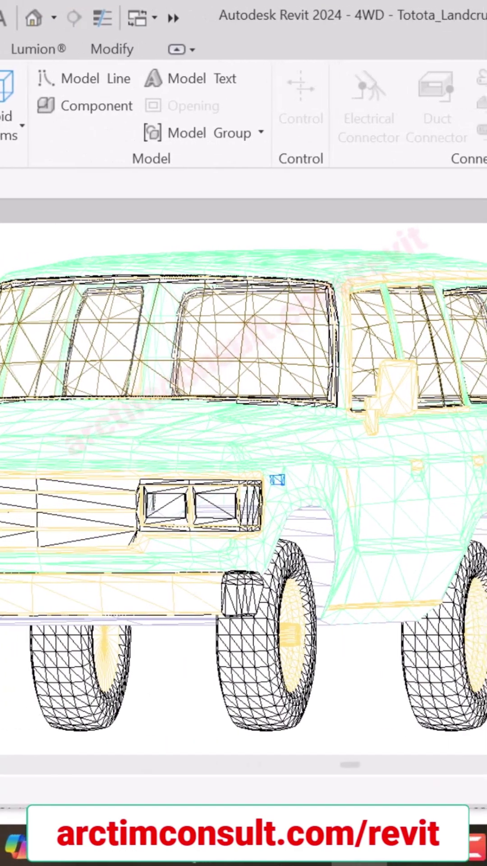
# Step: Load the Landcruiser family from the Family Editor into Project1
pyautogui.click(371, 97)
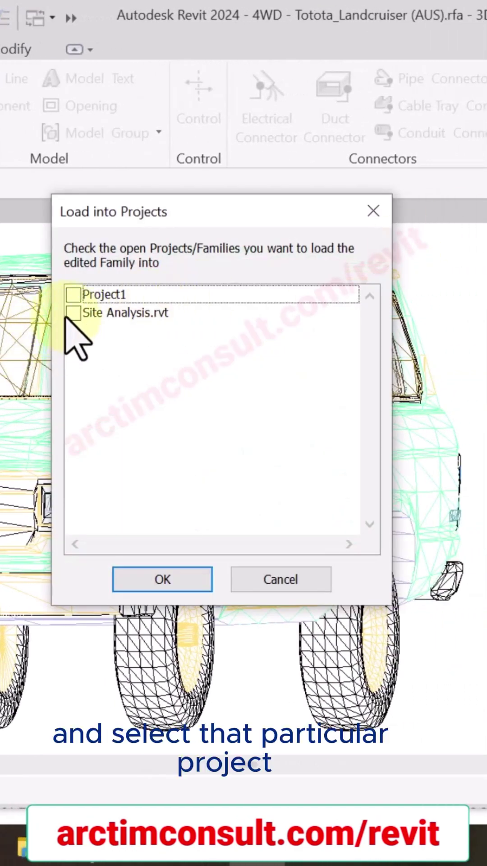
pyautogui.click(73, 294)
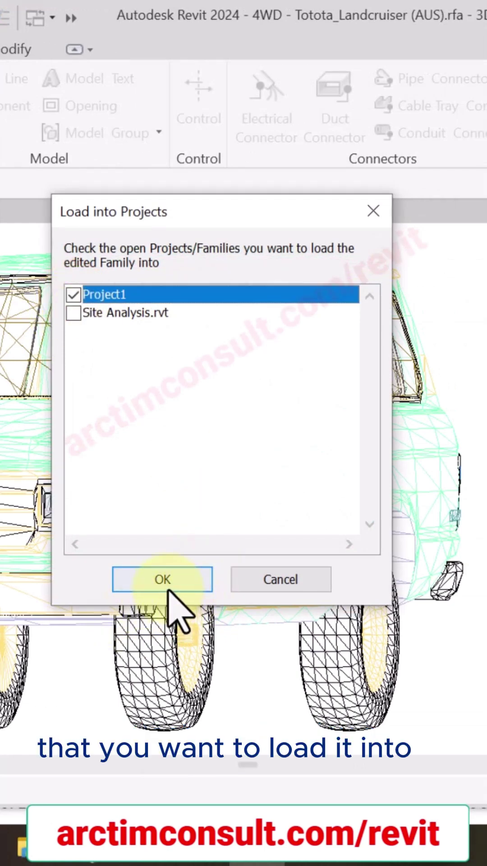
pyautogui.click(166, 567)
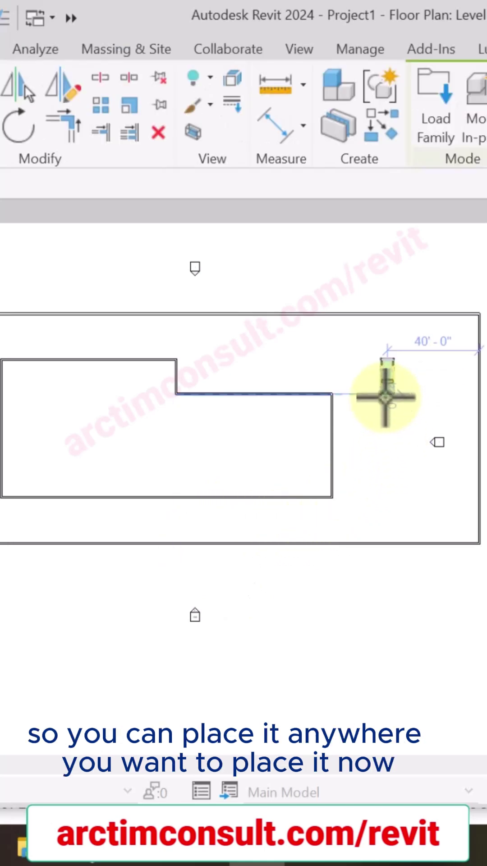
# Step: Rotate the car a quarter turn and place it above Project1's upper wall
pyautogui.scroll(1, 385, 396)
pyautogui.scroll(2, 365, 395)
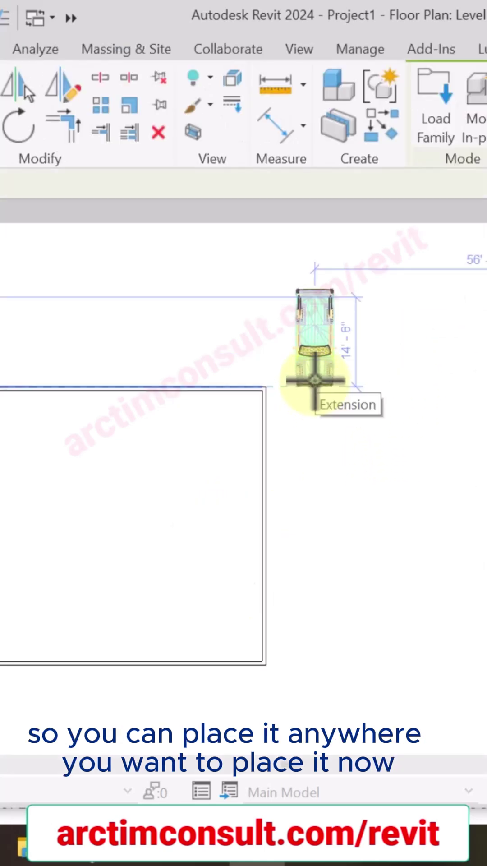
pyautogui.press('space')
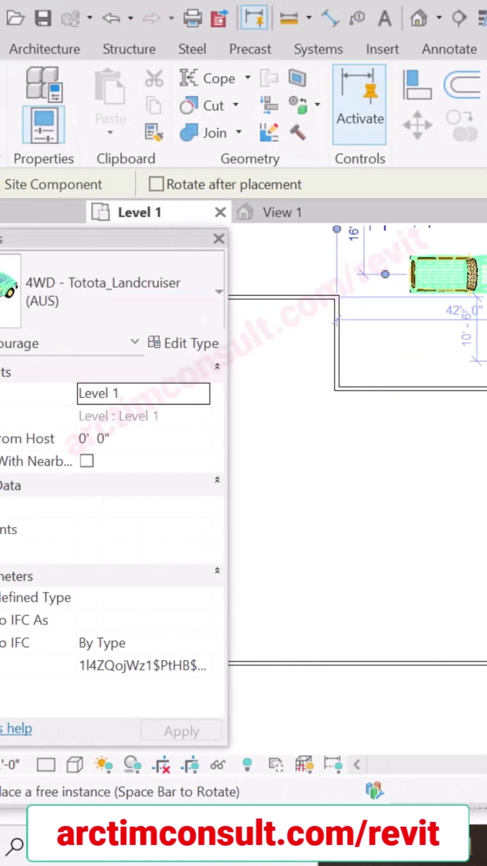
pyautogui.click(385, 274)
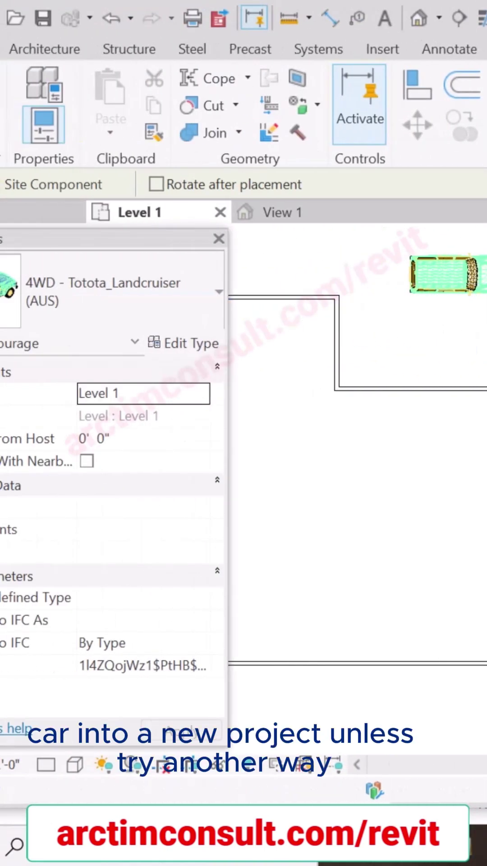
pyautogui.press('Escape')
pyautogui.press('Escape')
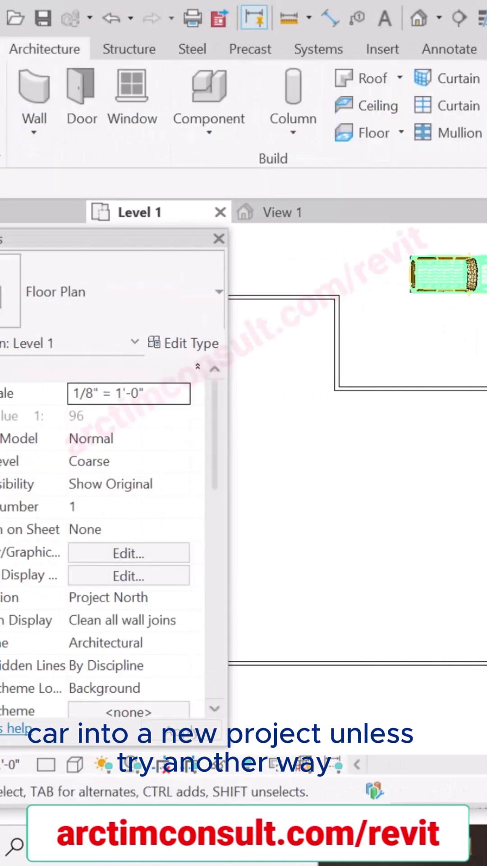
# Step: Back in Site Analysis, dismiss the save reminder, then select and copy the Landcruiser
pyautogui.click(26, 206)
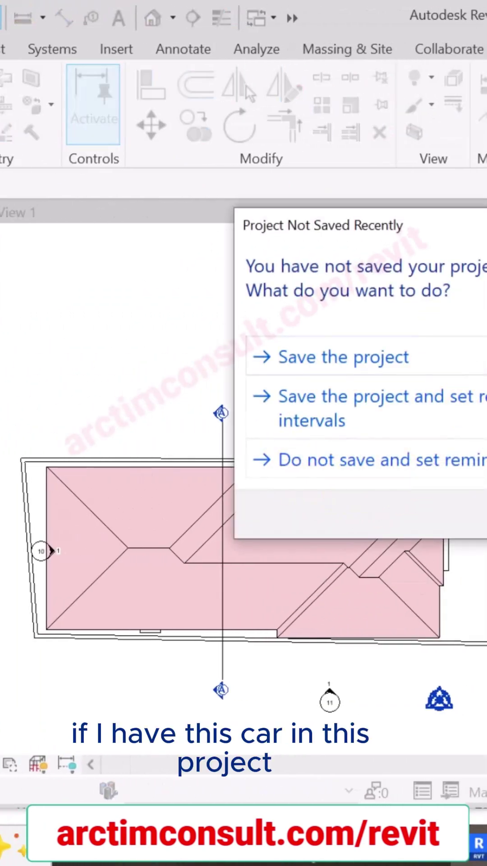
pyautogui.press('Escape')
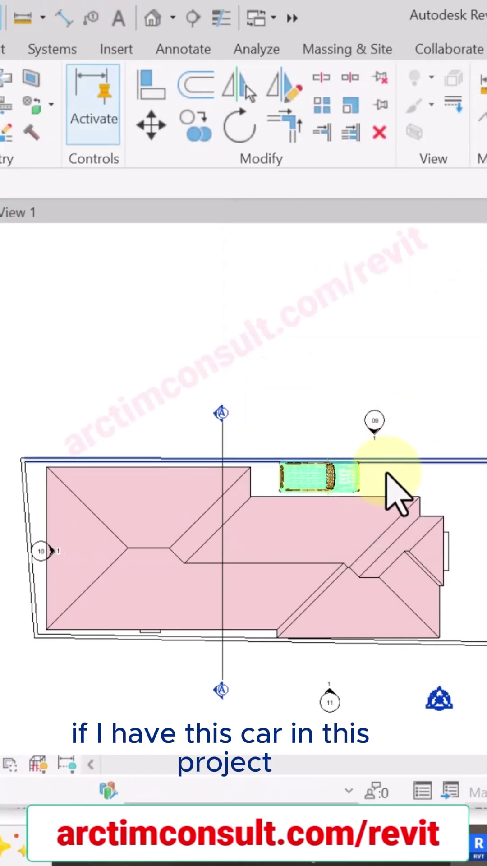
pyautogui.click(363, 480)
pyautogui.scroll(5, 374, 501)
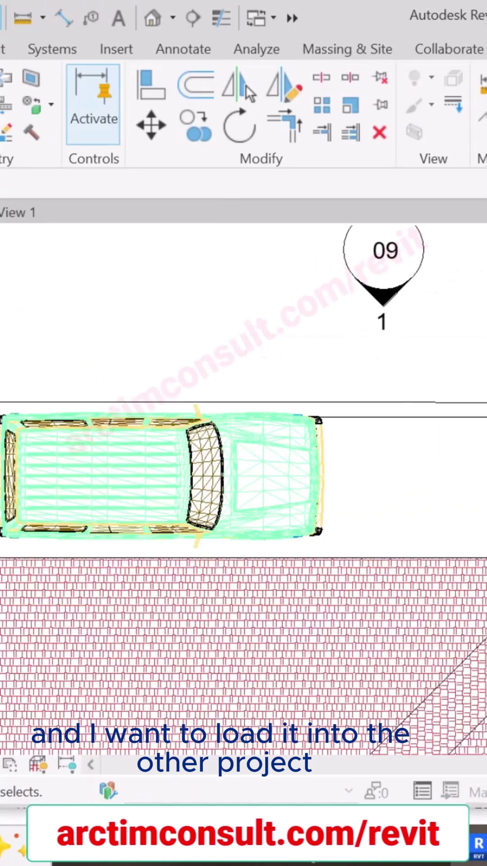
pyautogui.scroll(-3, 244, 496)
pyautogui.scroll(3, 485, 451)
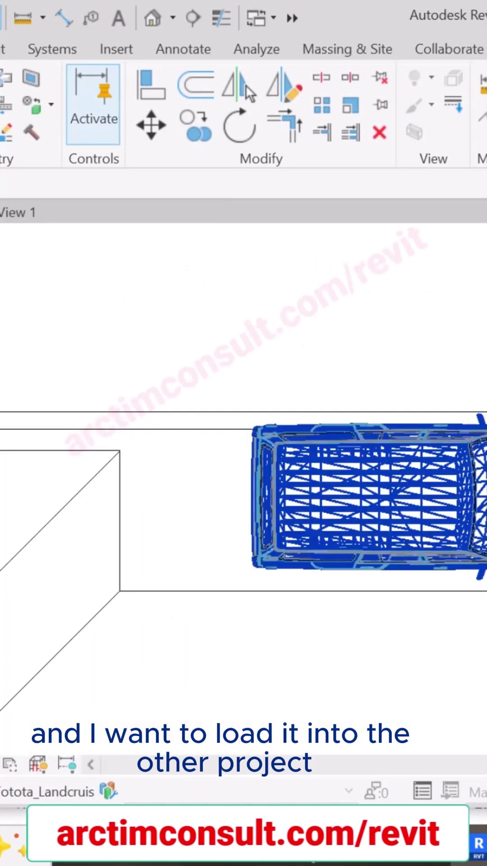
pyautogui.click(332, 469)
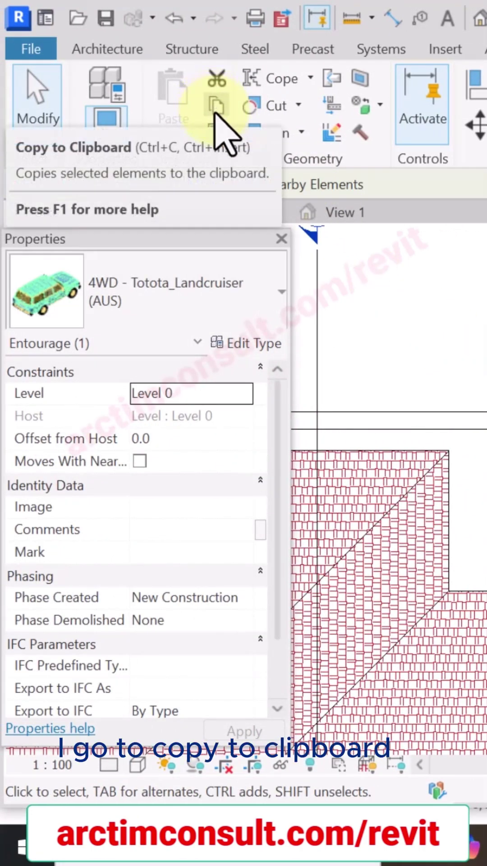
pyautogui.click(216, 108)
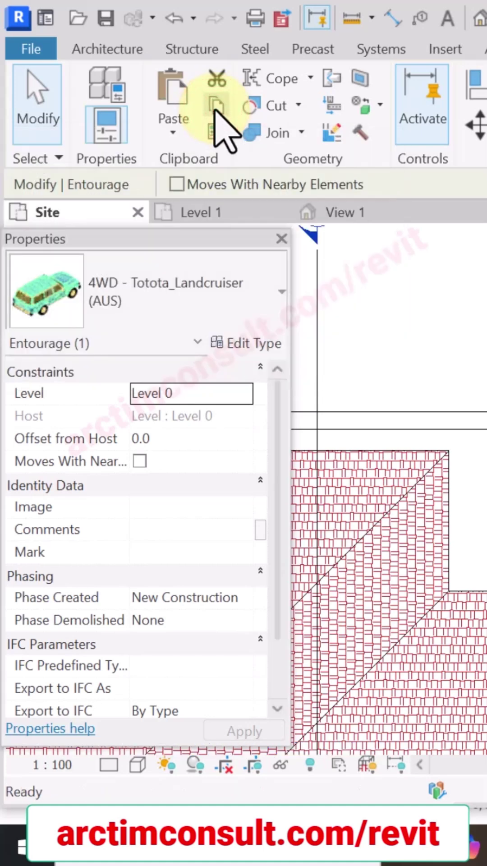
# Step: Bring up Project1's Level 1 floor plan and frame the area where the car will go
pyautogui.click(237, 211)
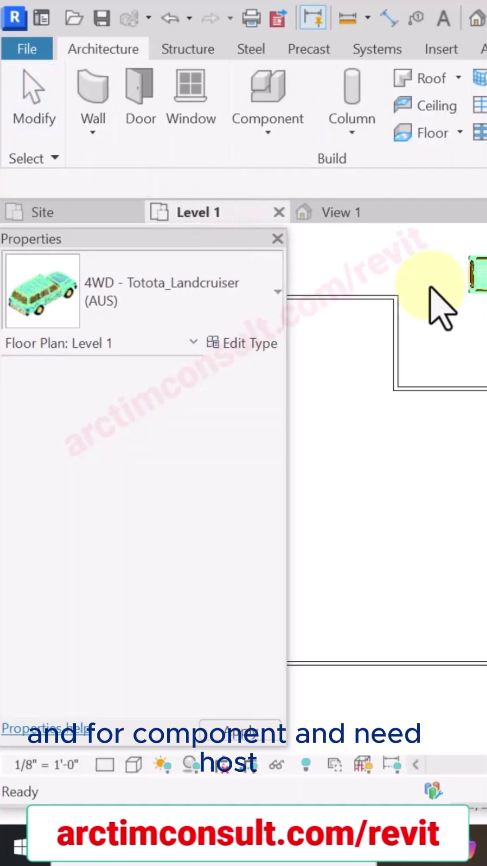
pyautogui.scroll(4, 303, 482)
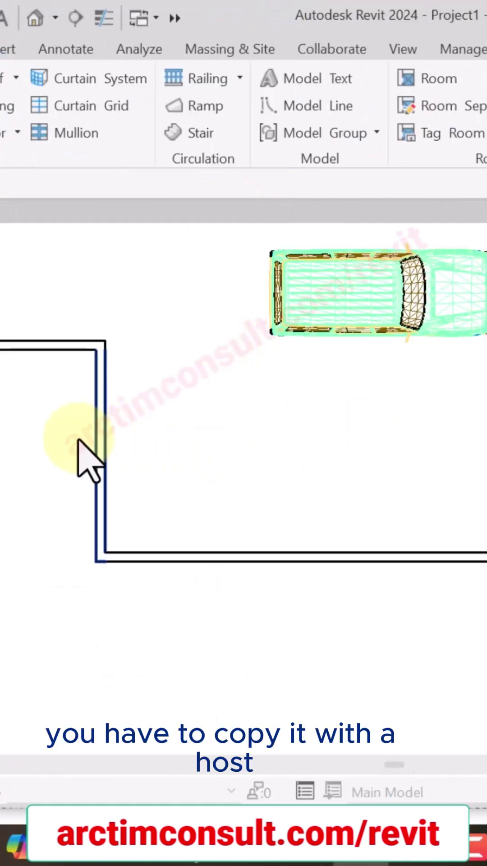
pyautogui.scroll(-5, 90, 451)
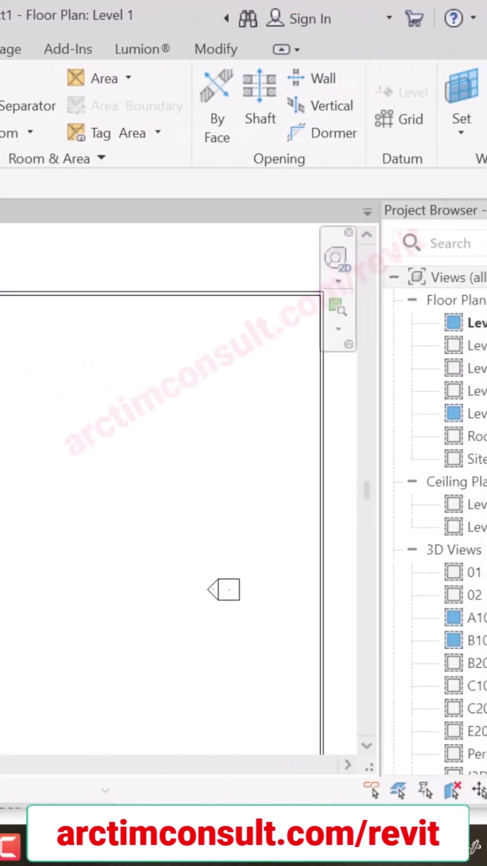
pyautogui.click(207, 48)
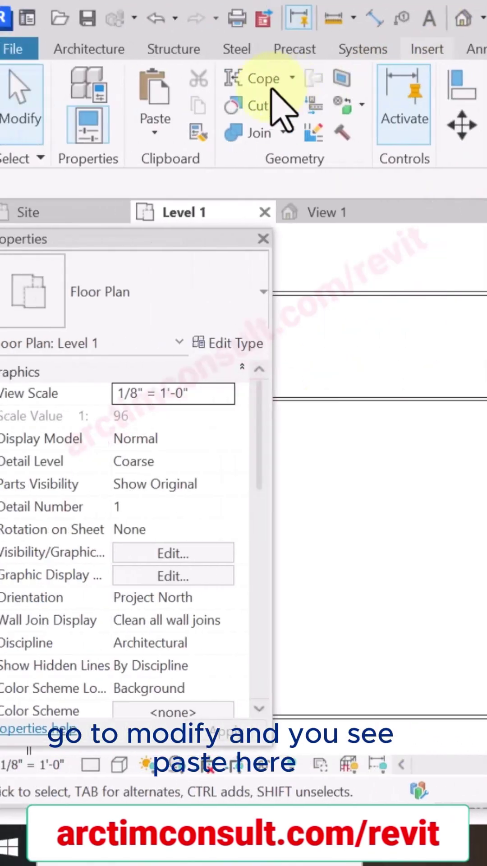
# Step: Paste a second Landcruiser car just right of the existing one in Project1
pyautogui.click(158, 118)
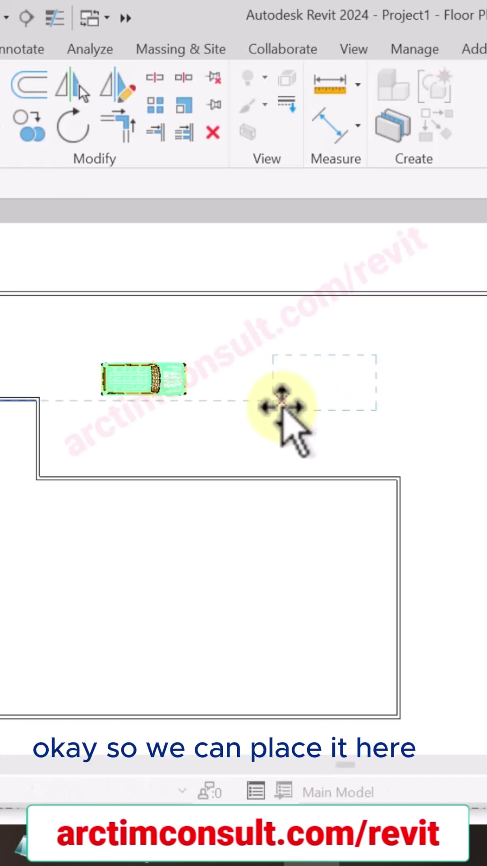
pyautogui.click(281, 408)
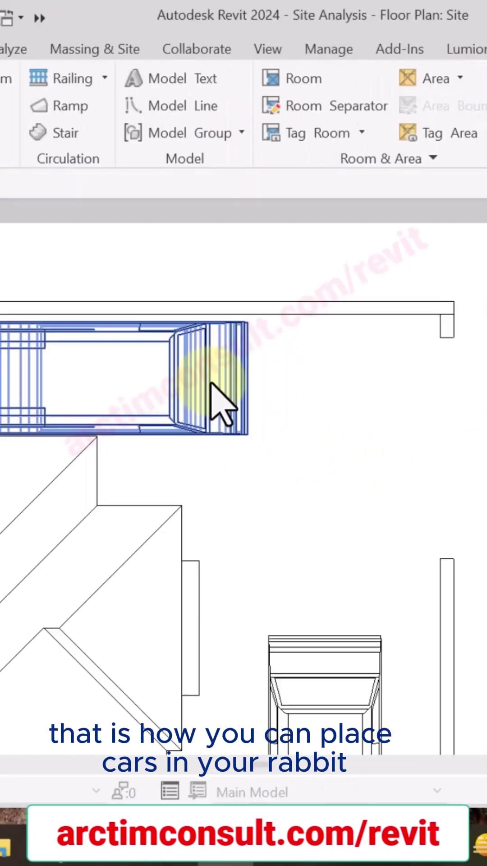
pyautogui.scroll(-3, 212, 383)
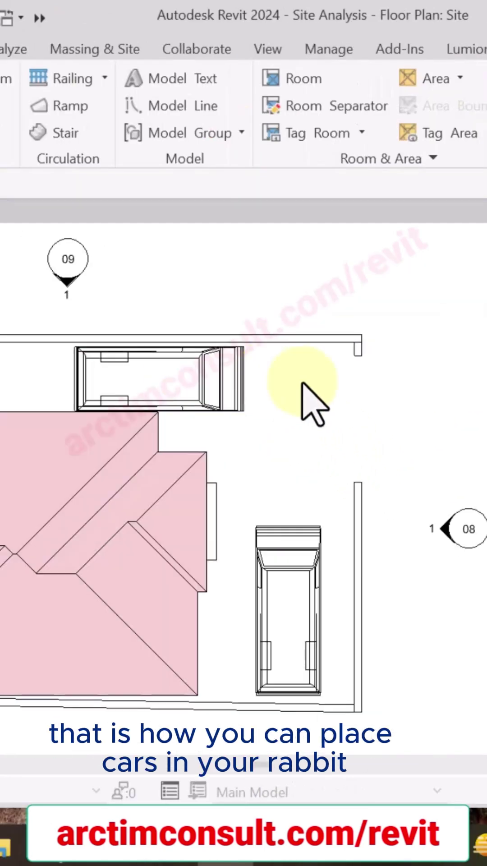
pyautogui.scroll(-1, 441, 506)
pyautogui.scroll(-1, 457, 536)
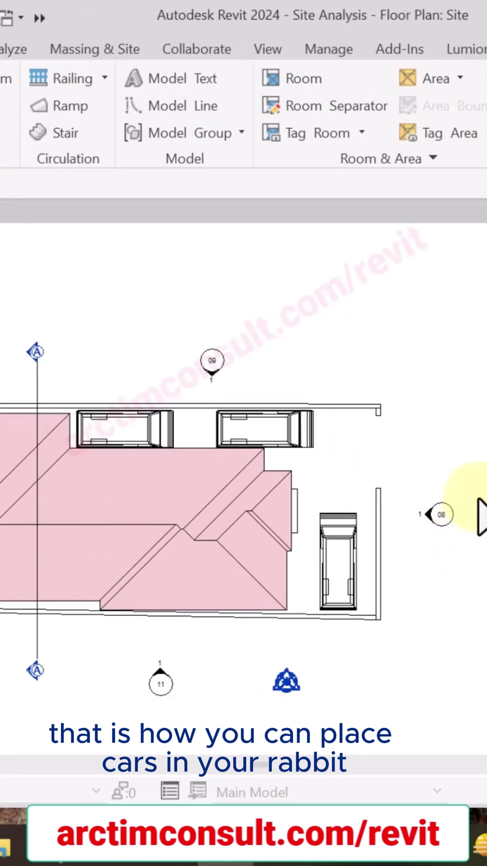